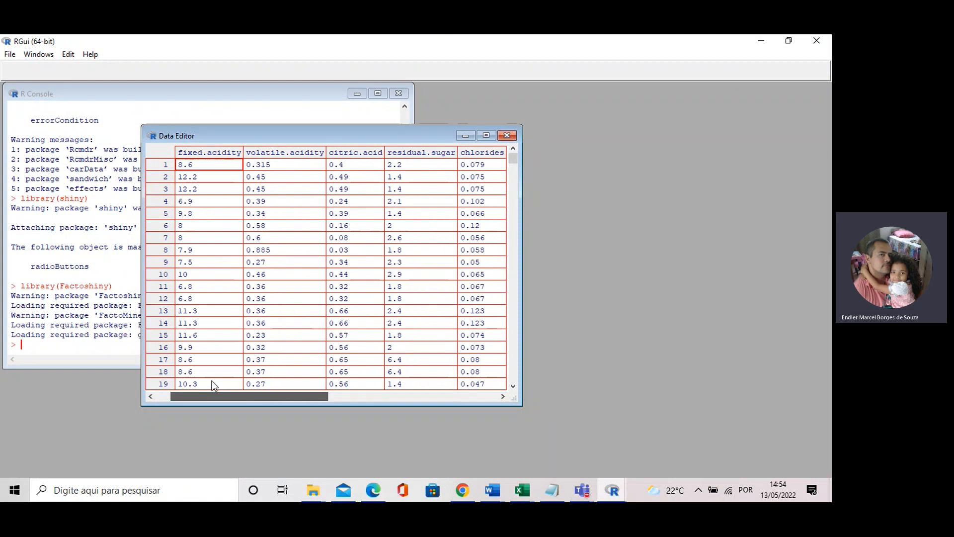
Check the variable type of the fixed.acidity column in the dataset
click(215, 150)
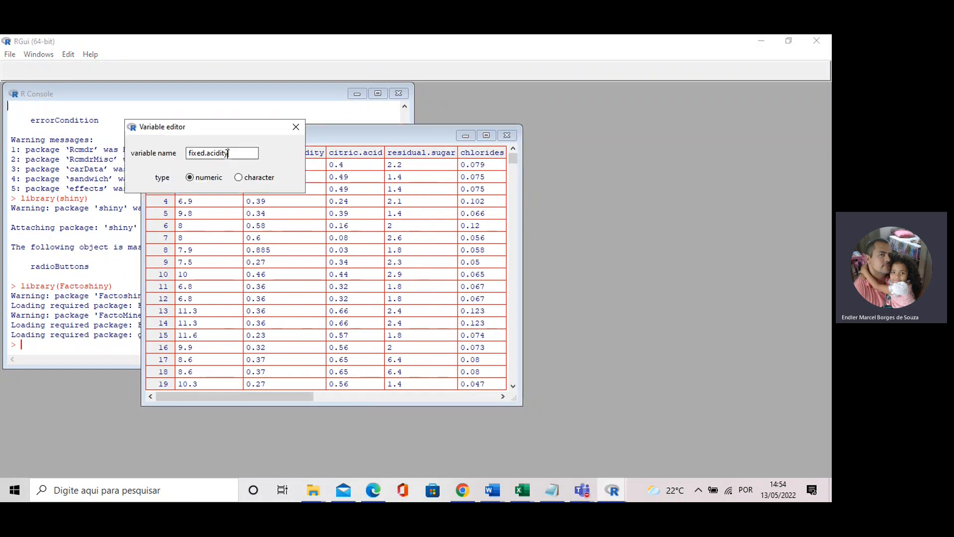
click(300, 130)
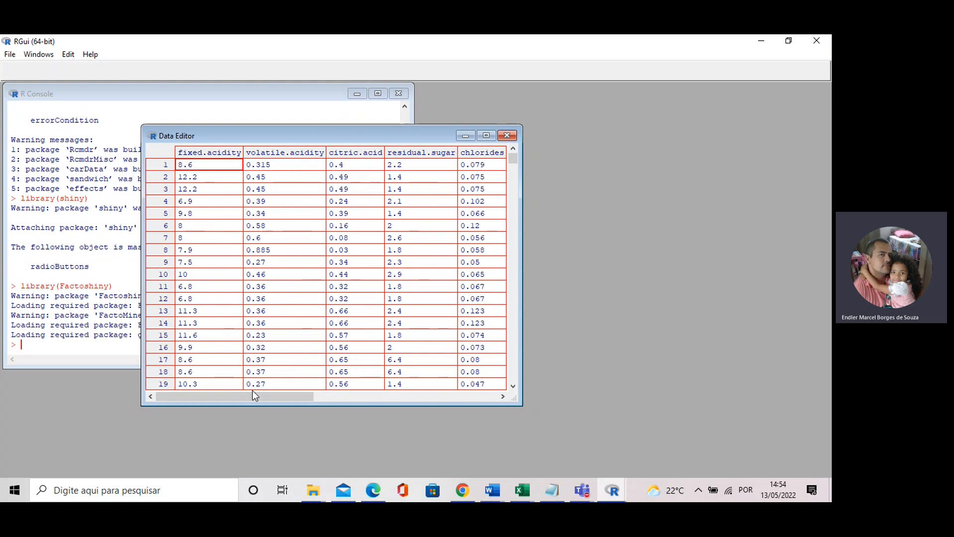
click(219, 151)
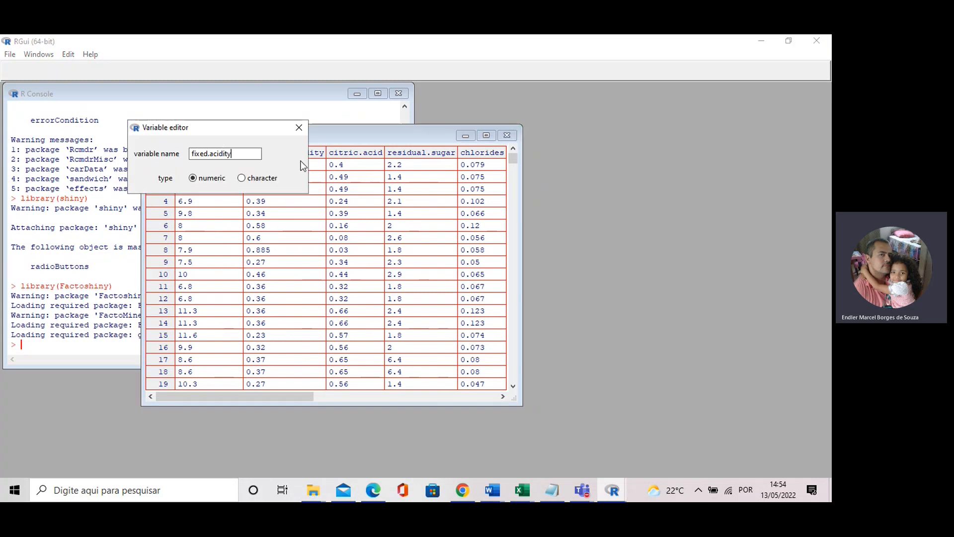
click(300, 130)
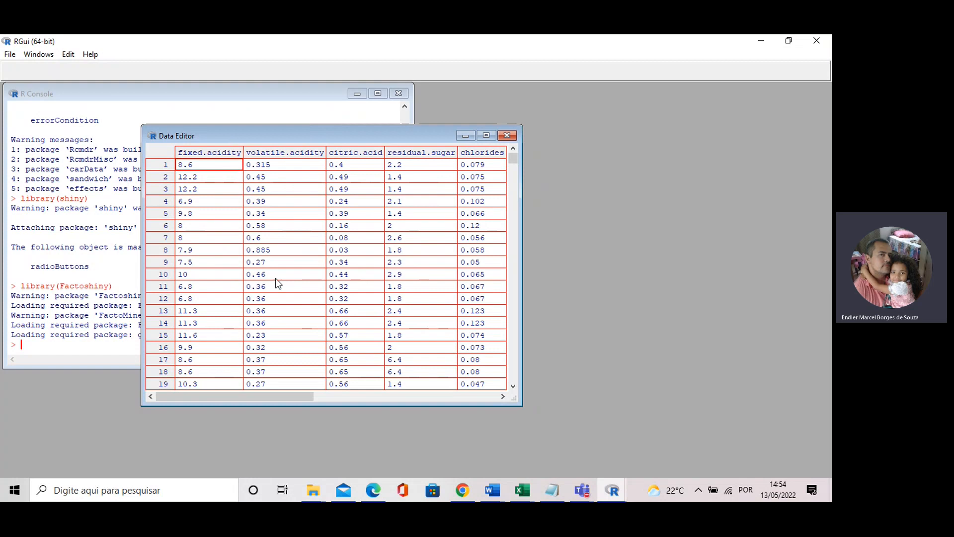
Set the type of the quality variable to character in the dataset
drag(274, 396, 455, 386)
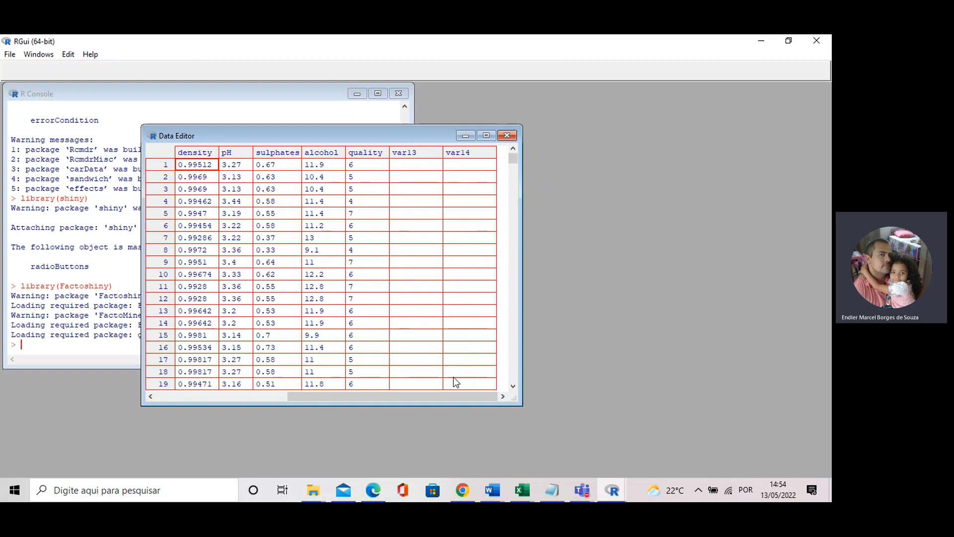
click(364, 153)
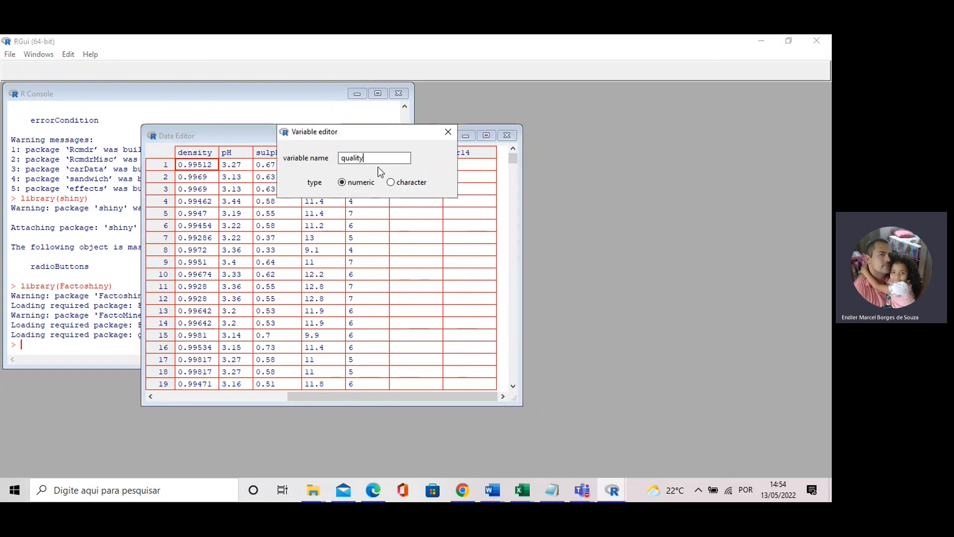
click(453, 130)
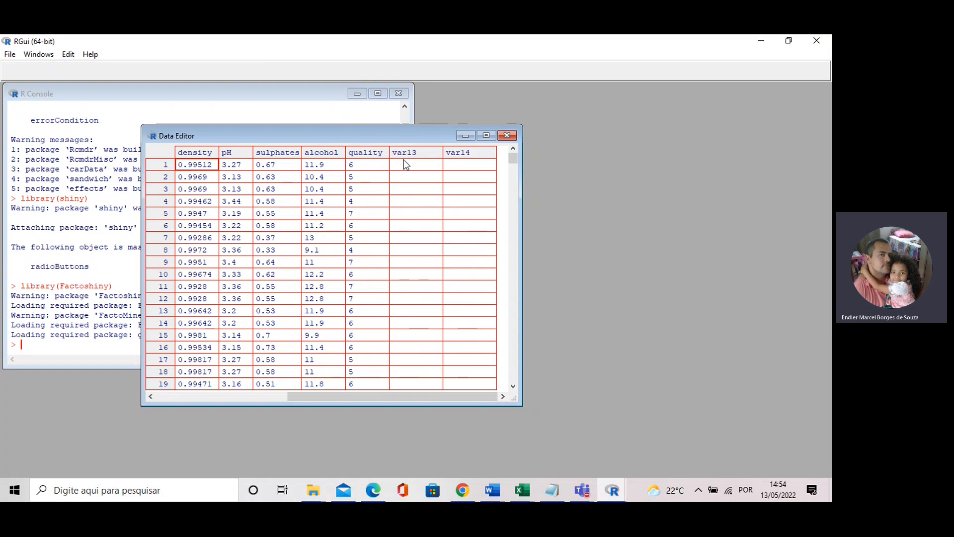
click(382, 155)
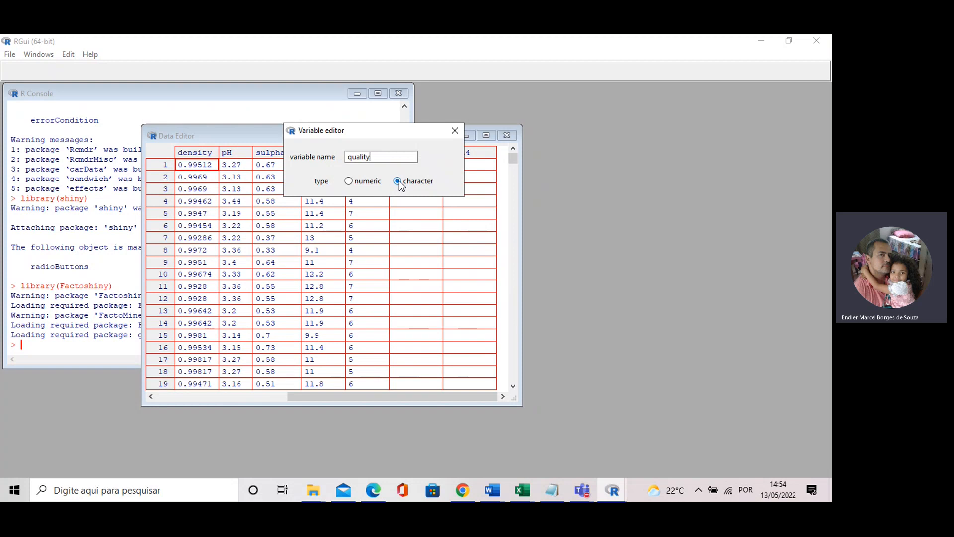
click(453, 134)
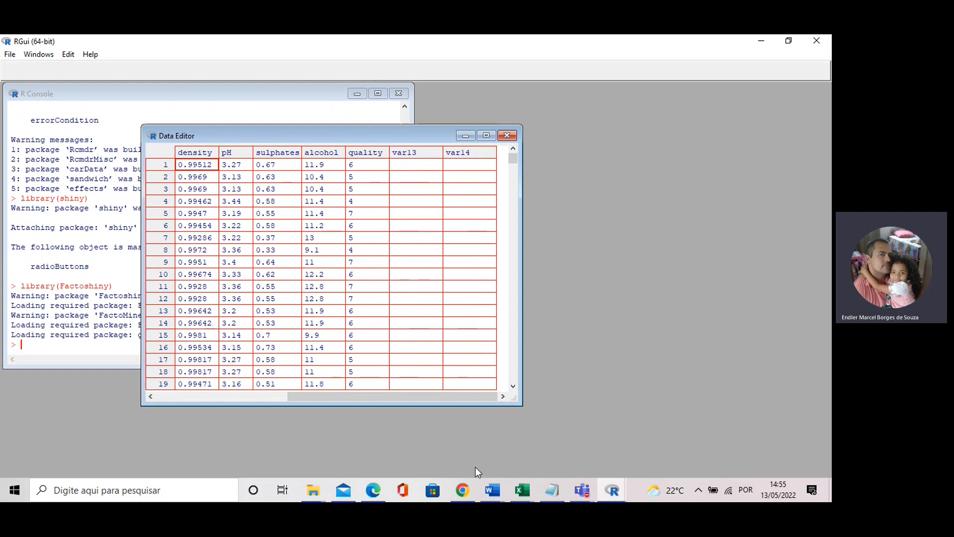
Switch to the Instructor notes document in Word and review the Software section's commands for installing and loading Rcmdr, shiny and Factoshiny
click(493, 490)
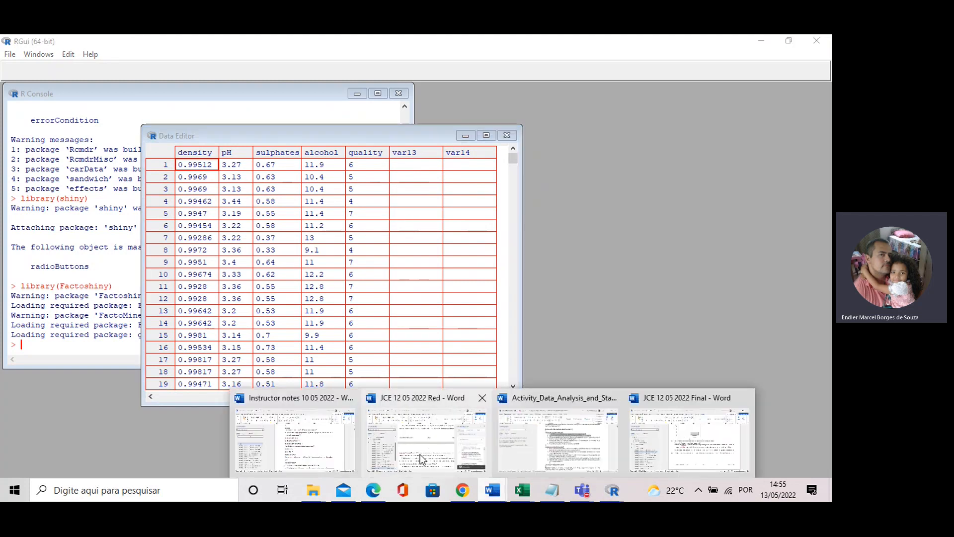
click(419, 454)
mouse_move(485, 491)
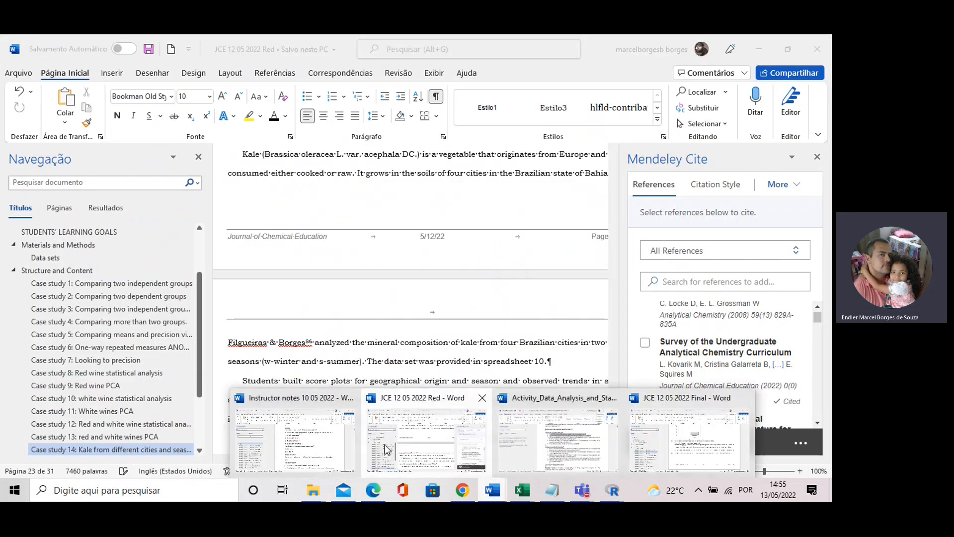
click(297, 446)
drag(345, 239, 459, 275)
click(418, 317)
drag(345, 315, 423, 356)
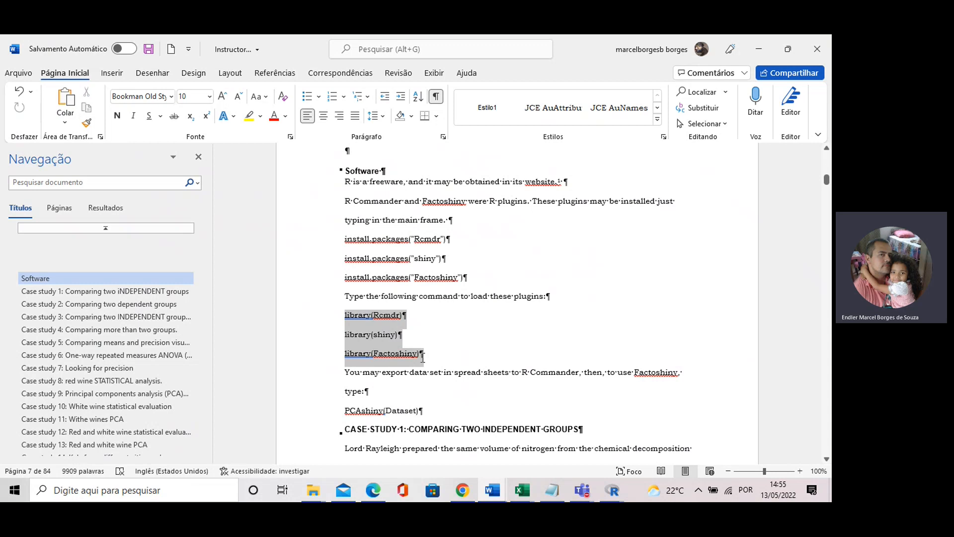
click(413, 320)
drag(344, 315, 426, 353)
click(410, 315)
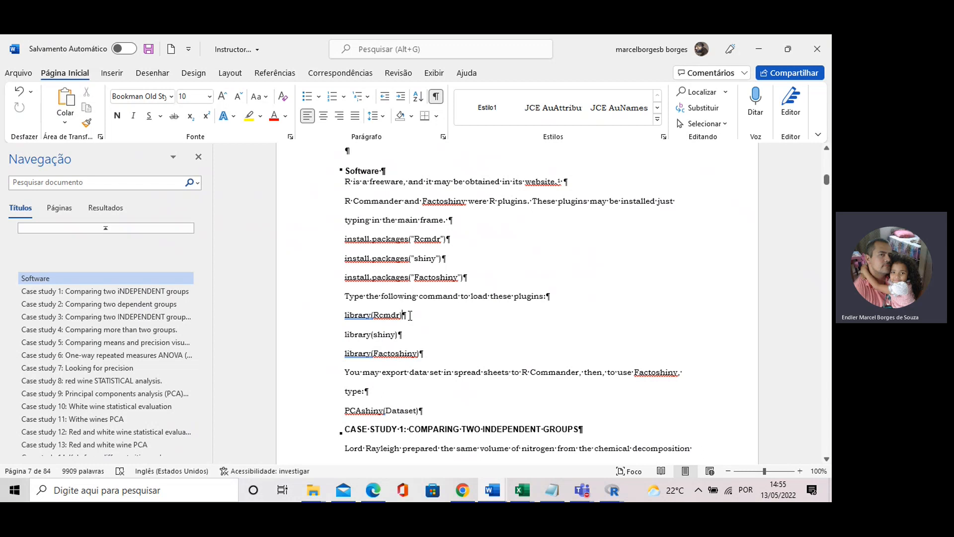
drag(344, 315, 430, 359)
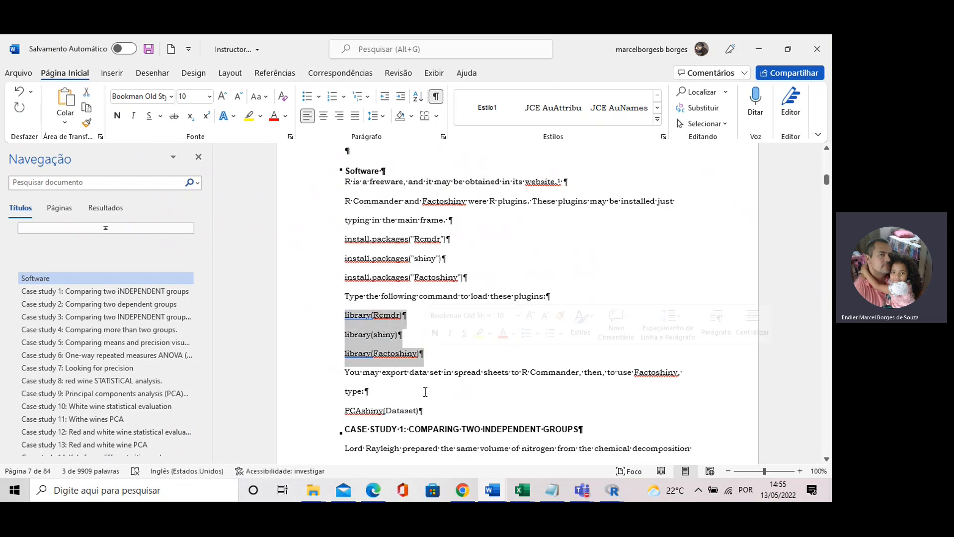
Copy the command PCAshiny(Dataset) from the Software section of the notes
click(429, 415)
drag(429, 412, 352, 412)
key(ctrl+c)
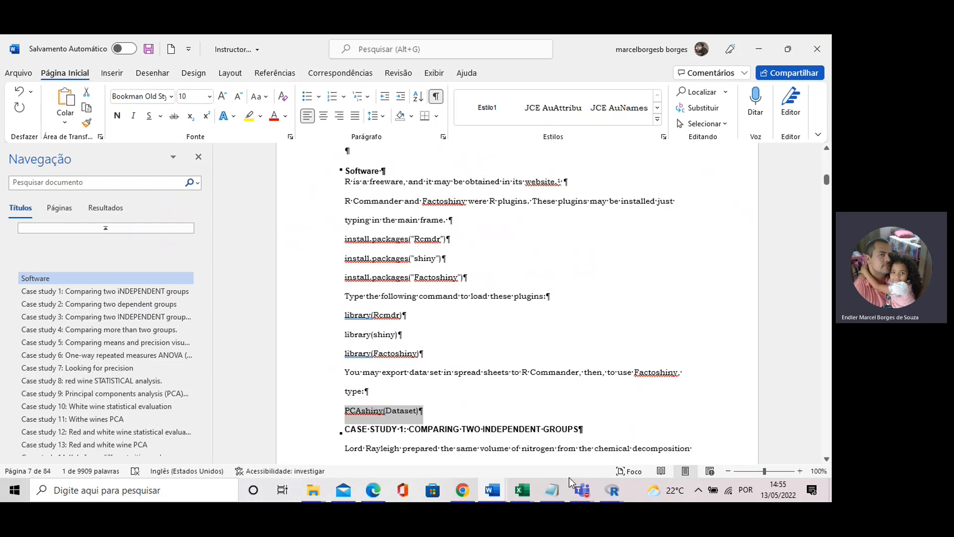
Switch to RGui, close the dataset editor and run the copied PCAshiny(Dataset) command in the R Console
click(583, 489)
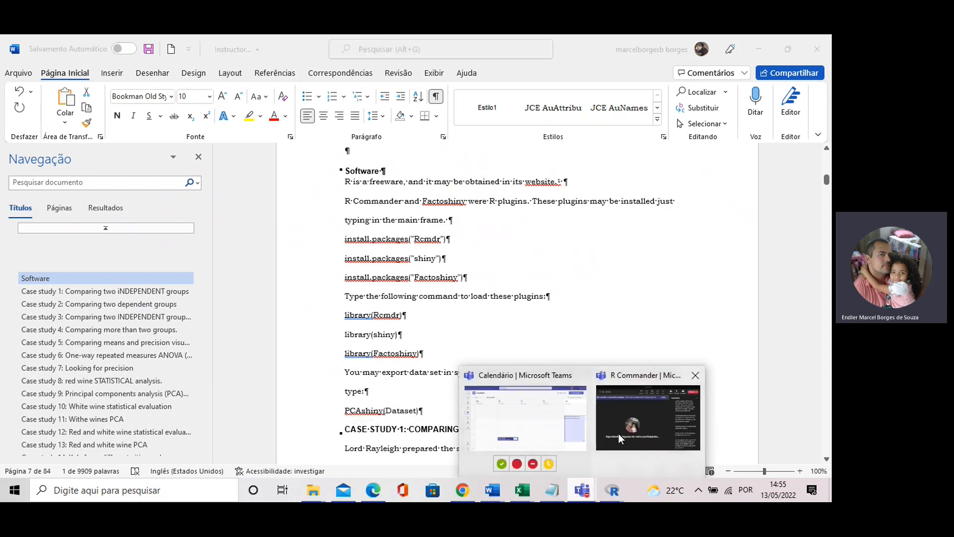
mouse_move(614, 494)
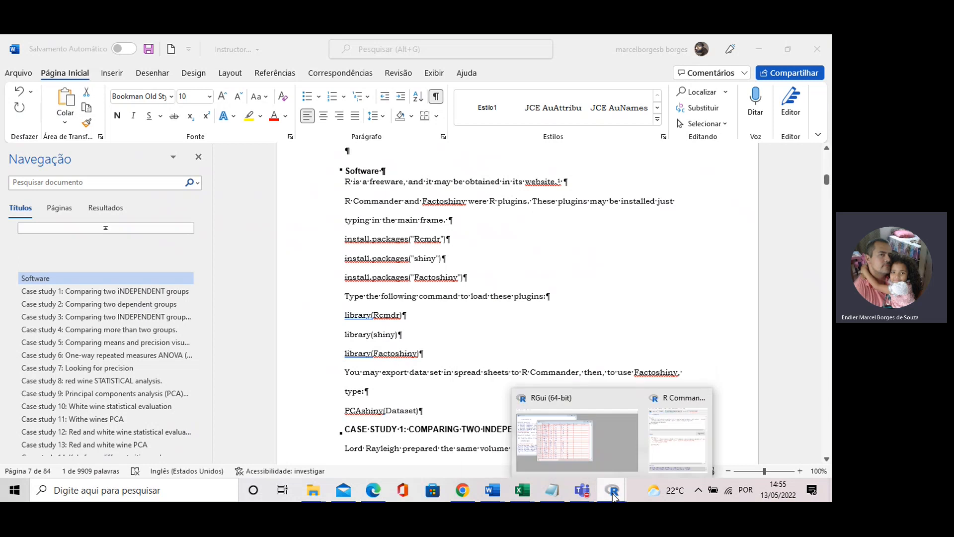
click(572, 454)
click(508, 135)
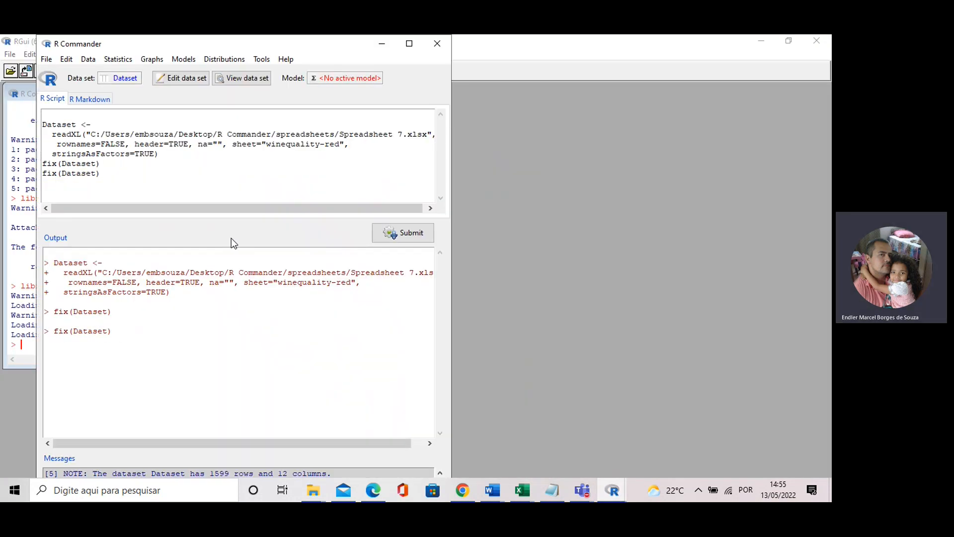
click(12, 239)
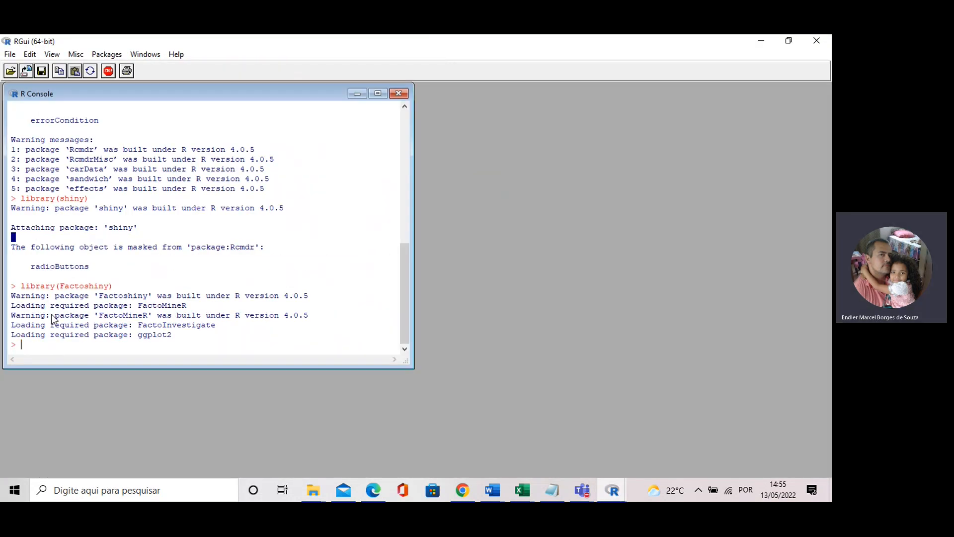
key(ctrl+v)
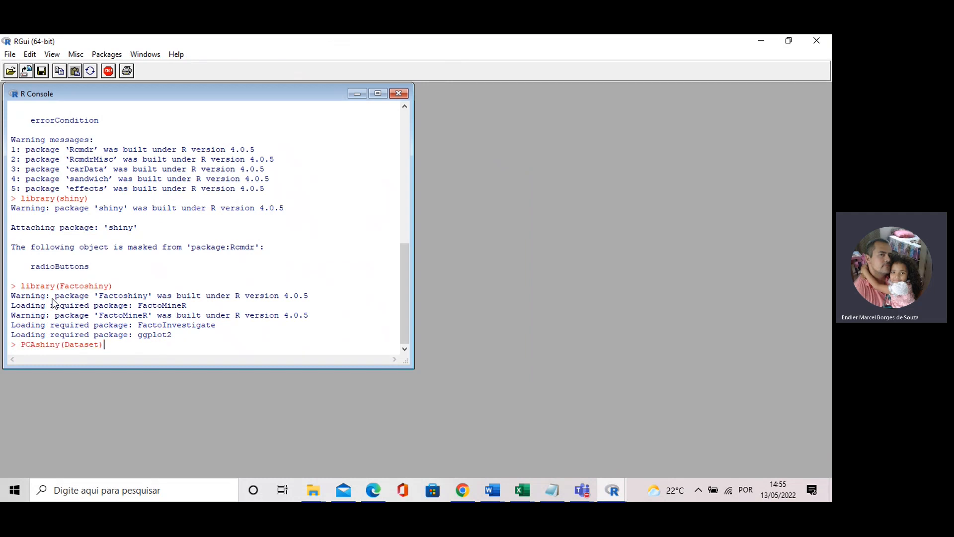
key(Return)
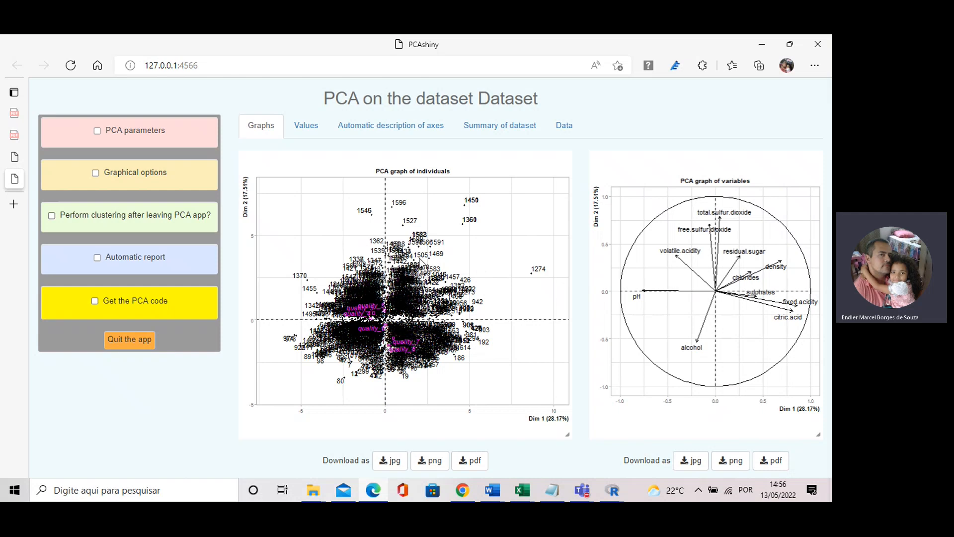
Show the PCA parameters and the graphical options of the PCA app
click(98, 130)
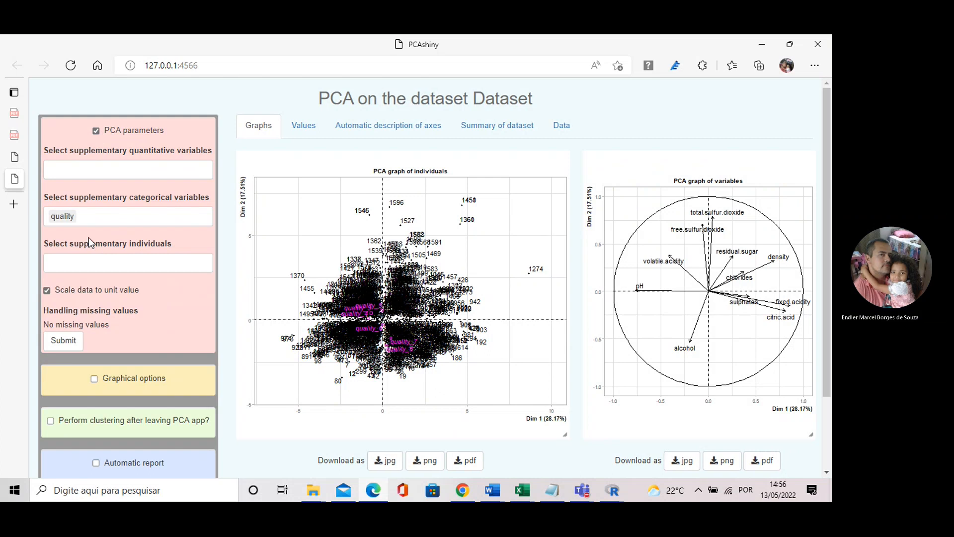
click(94, 380)
scroll(128, 282, down, 5)
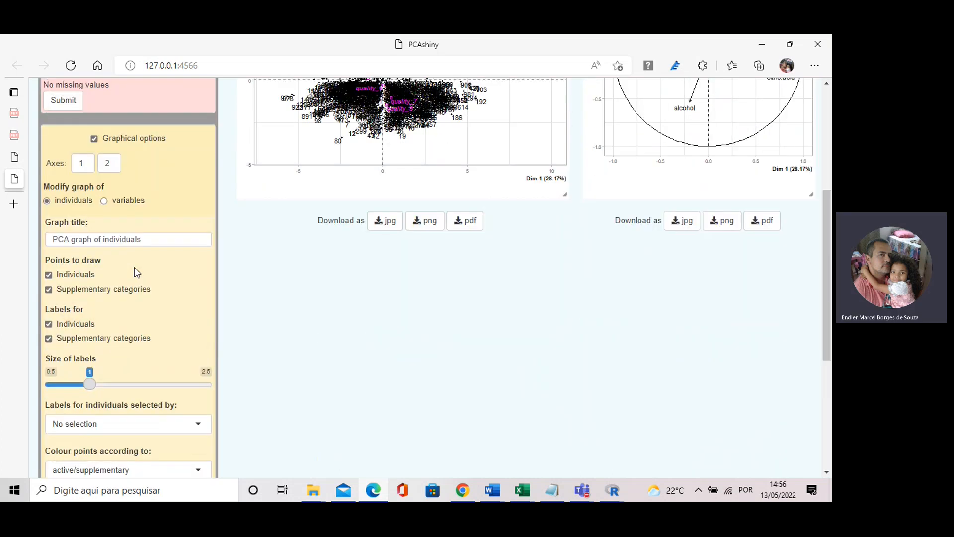
scroll(111, 239, down, 1)
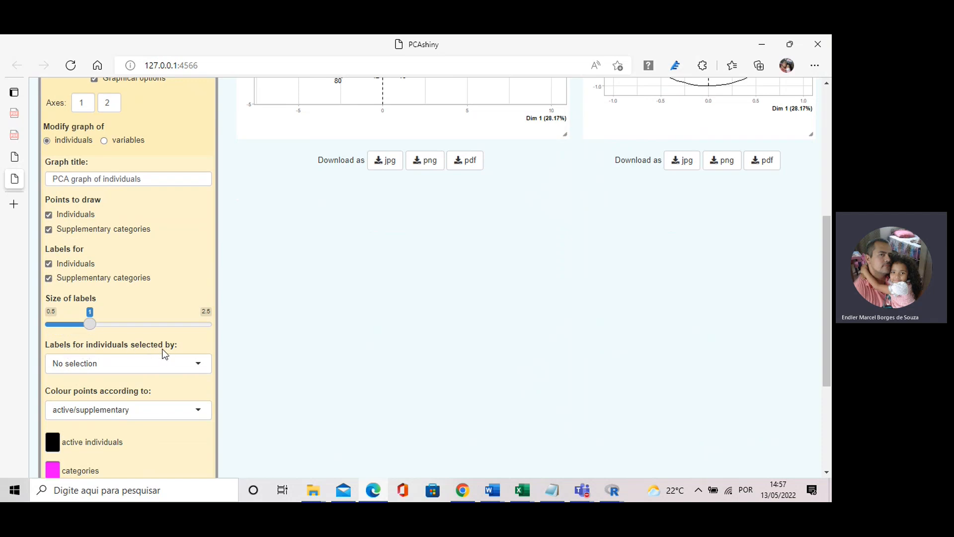
Try colouring the points of the individuals graph according to a quantitative variable
click(117, 409)
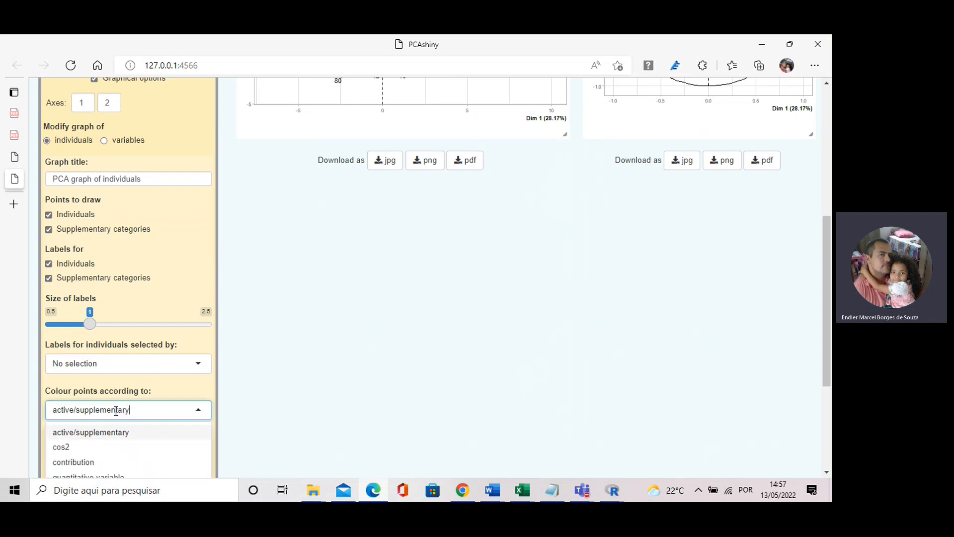
scroll(92, 412, down, 1)
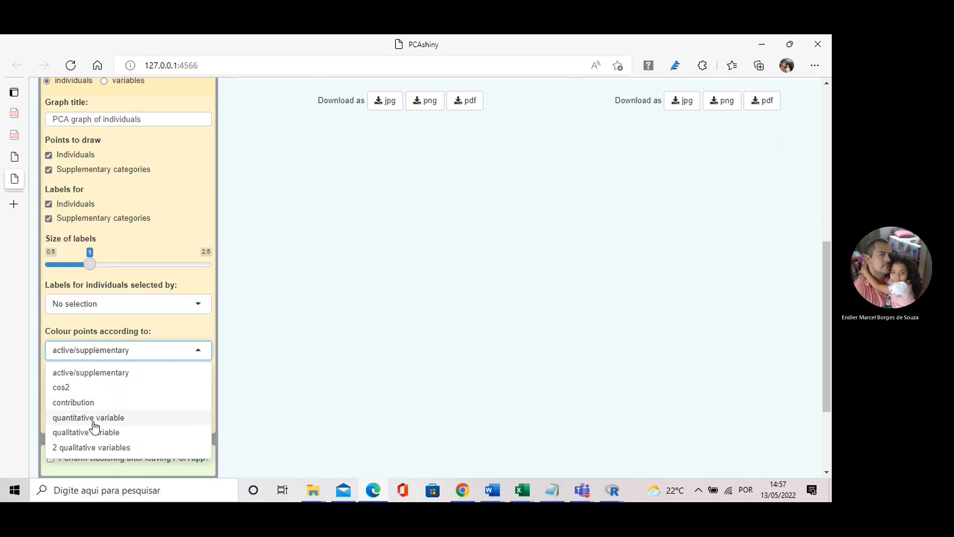
click(93, 421)
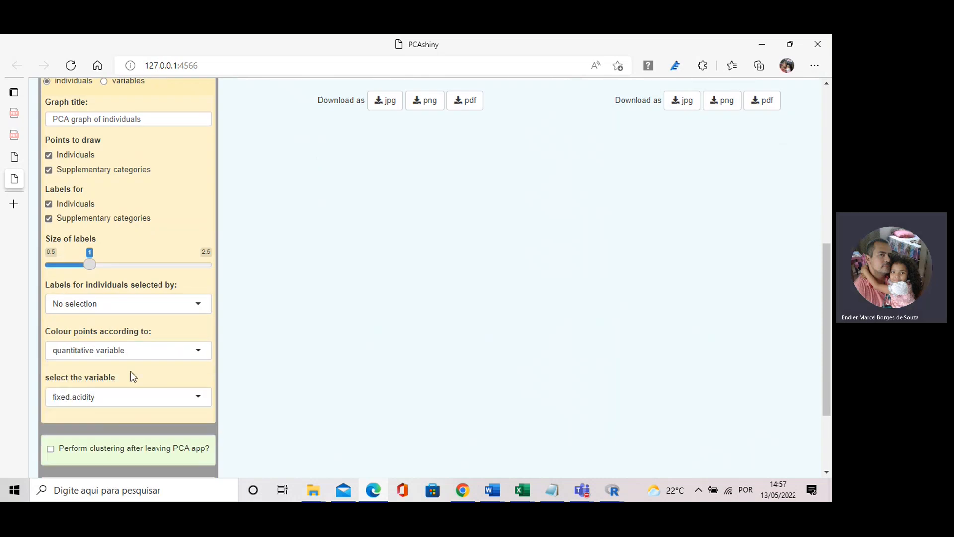
click(101, 404)
Colour the points of the individuals graph according to the qualitative variable quality
click(121, 349)
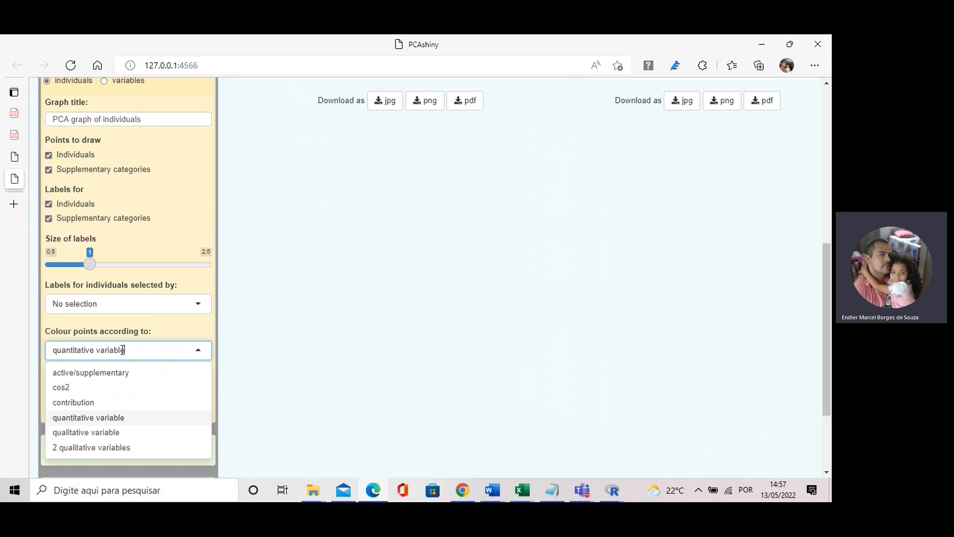
scroll(123, 393, down, 1)
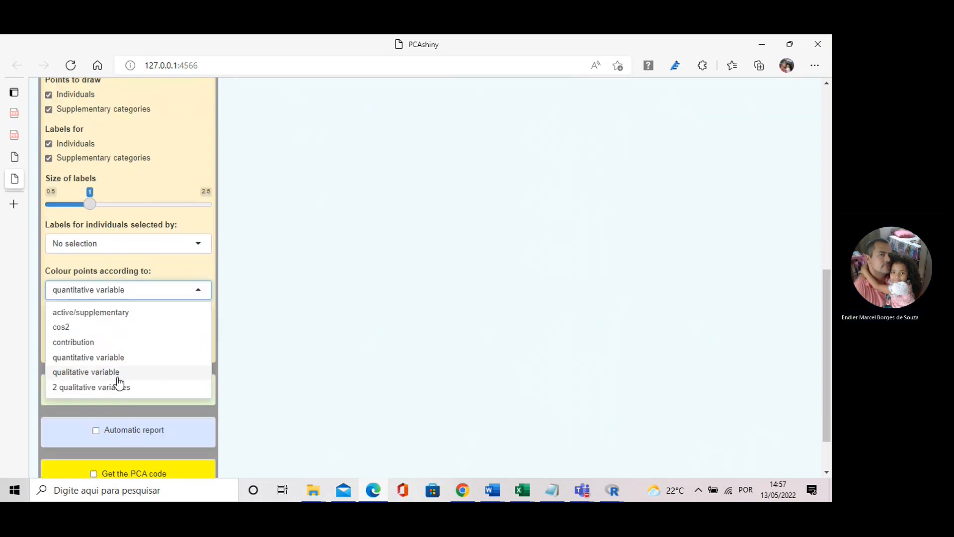
click(84, 374)
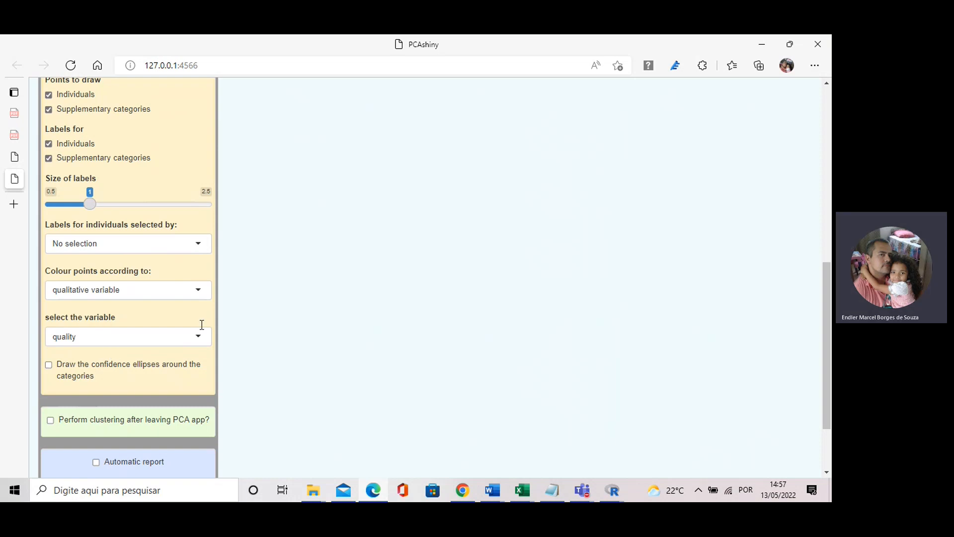
click(91, 338)
click(226, 351)
Try drawing the individuals graph without the individual points and without the supplementary category labels
scroll(162, 256, up, 5)
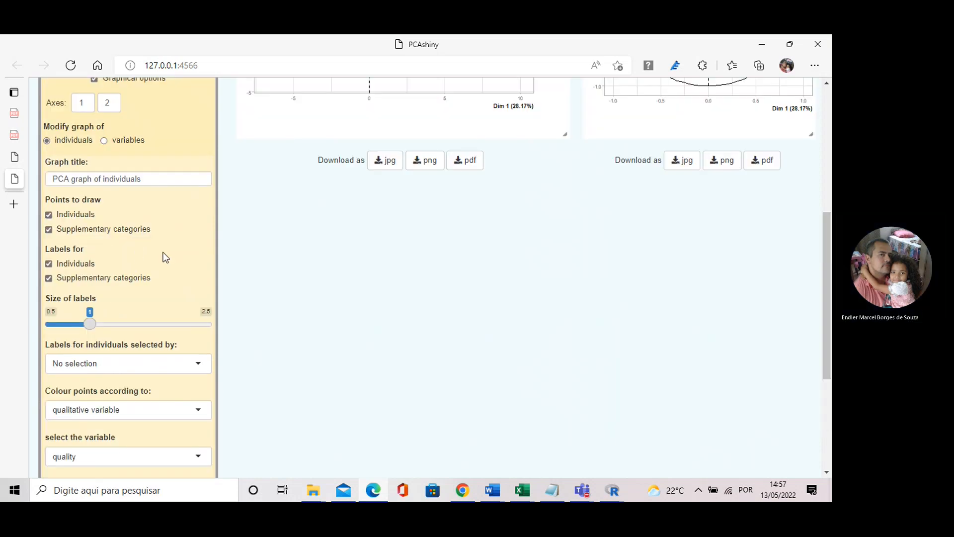
click(48, 335)
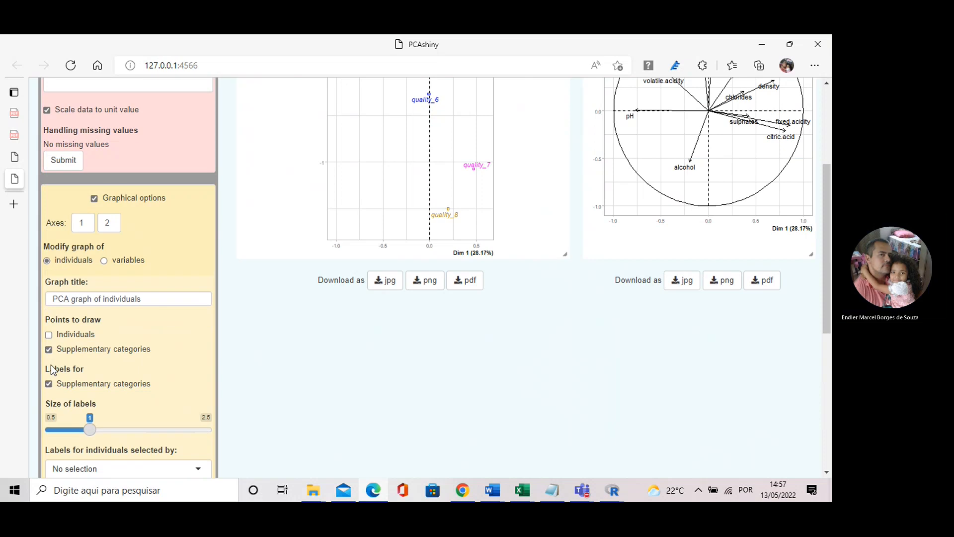
click(48, 383)
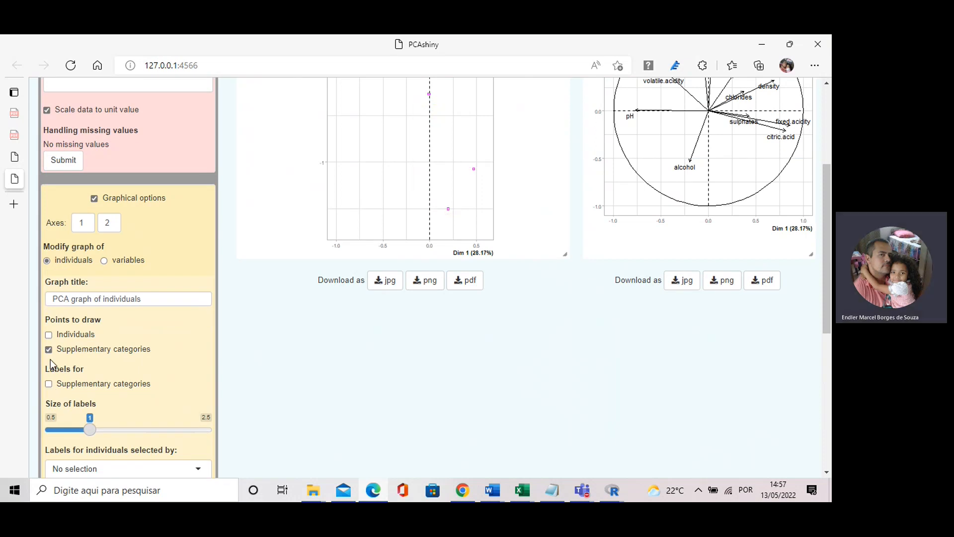
click(48, 334)
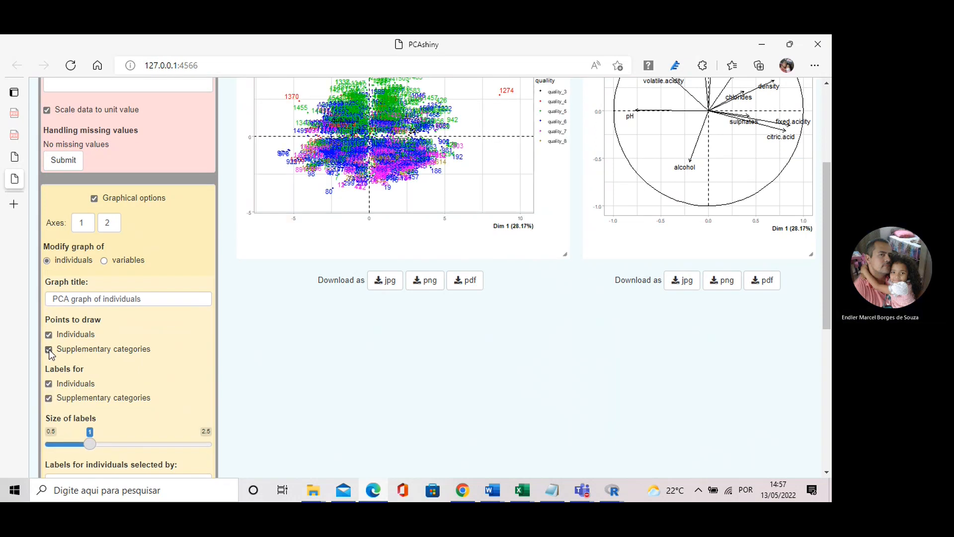
Turn off the labels for the individuals in the PCA graph of individuals, with the supplementary categories drawn
click(49, 349)
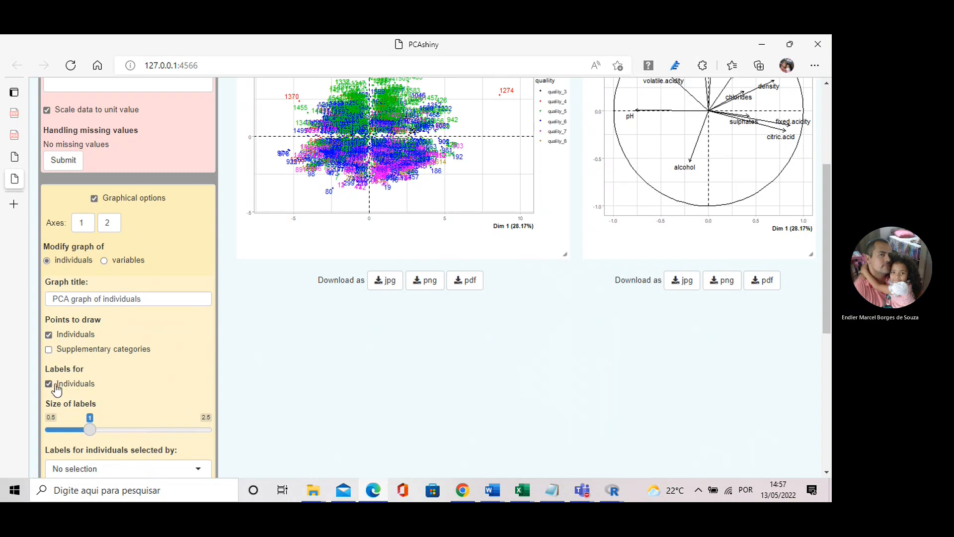
click(48, 349)
click(48, 383)
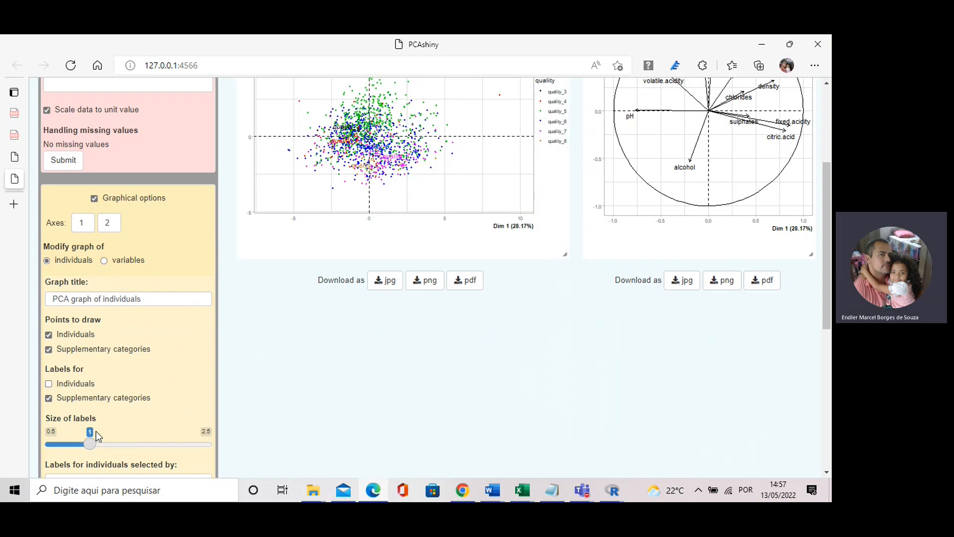
Set the label size of the individuals graph to 1.45 and exclude the supplementary categories from the points to draw
drag(93, 448, 128, 447)
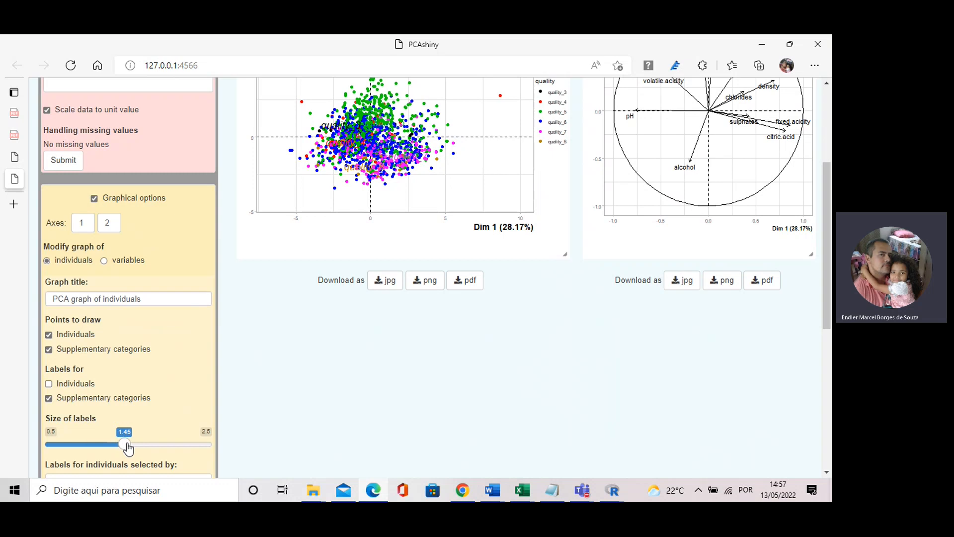
click(48, 350)
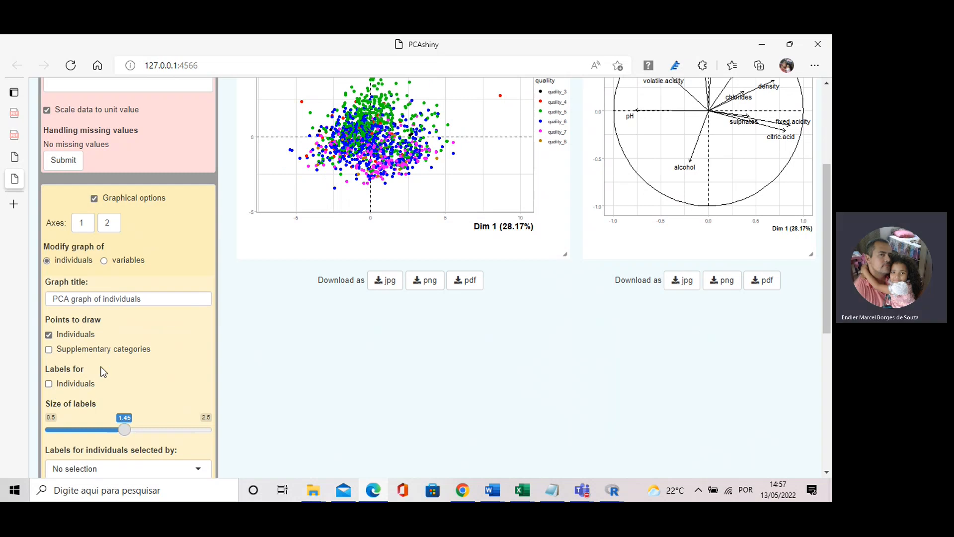
scroll(113, 351, down, 3)
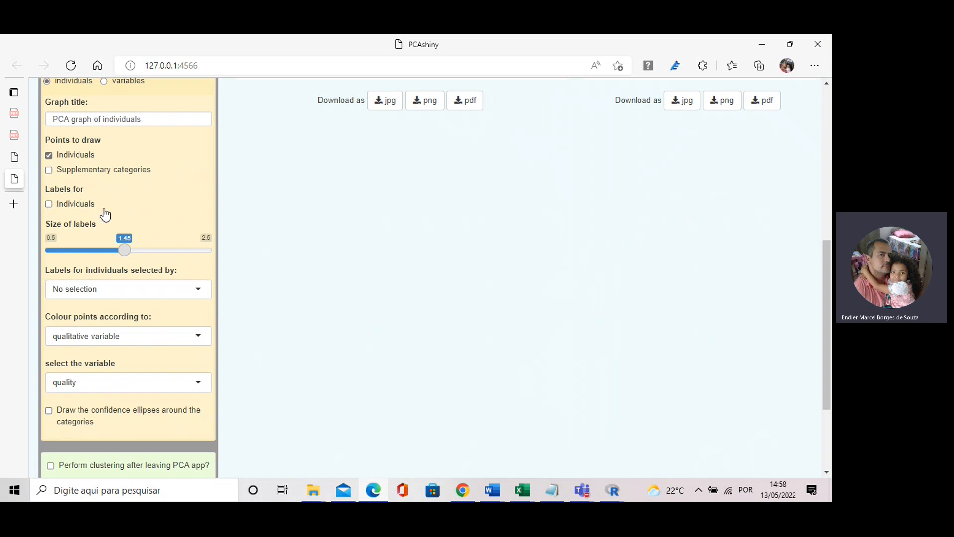
scroll(342, 251, up, 6)
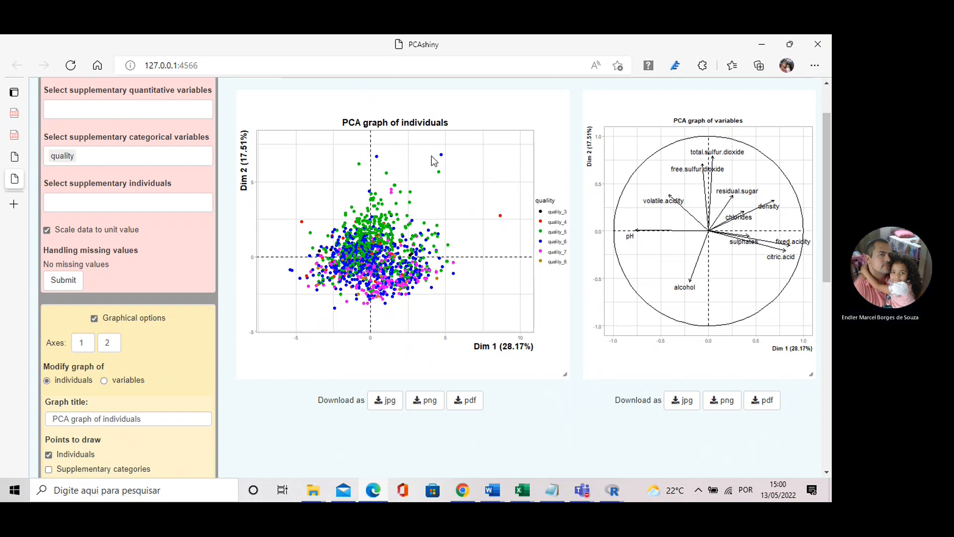
Switch to the R Commander meeting in Microsoft Teams and request stopping its recording and transcription
mouse_move(582, 490)
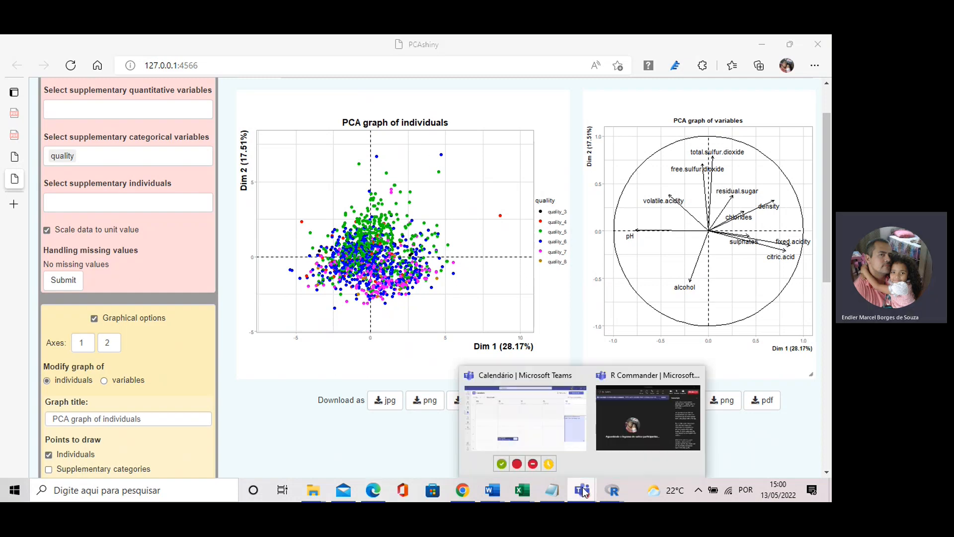
click(615, 448)
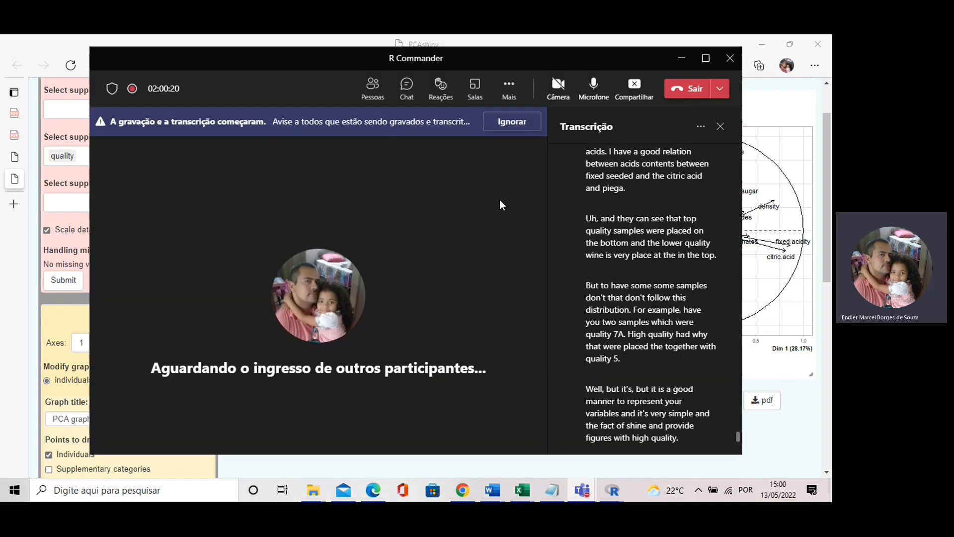
click(516, 91)
click(543, 440)
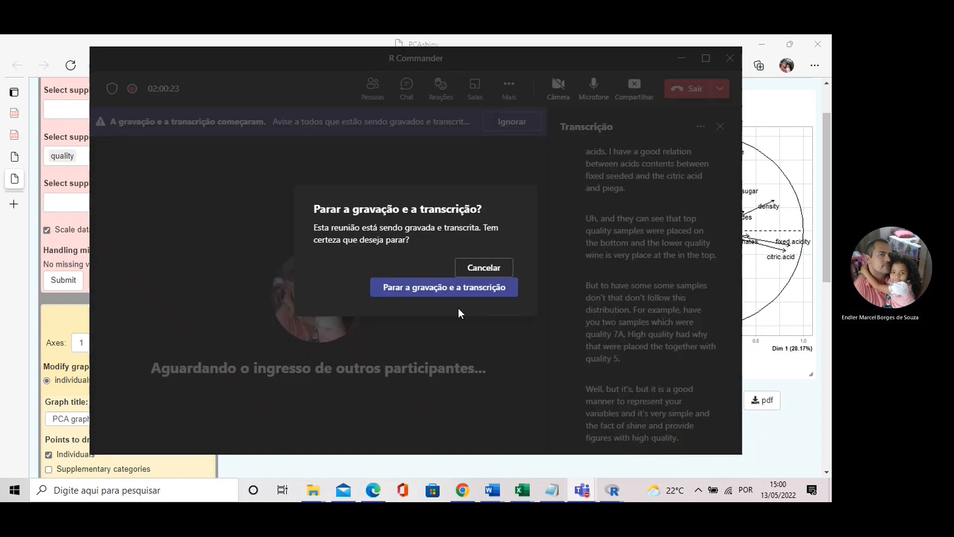